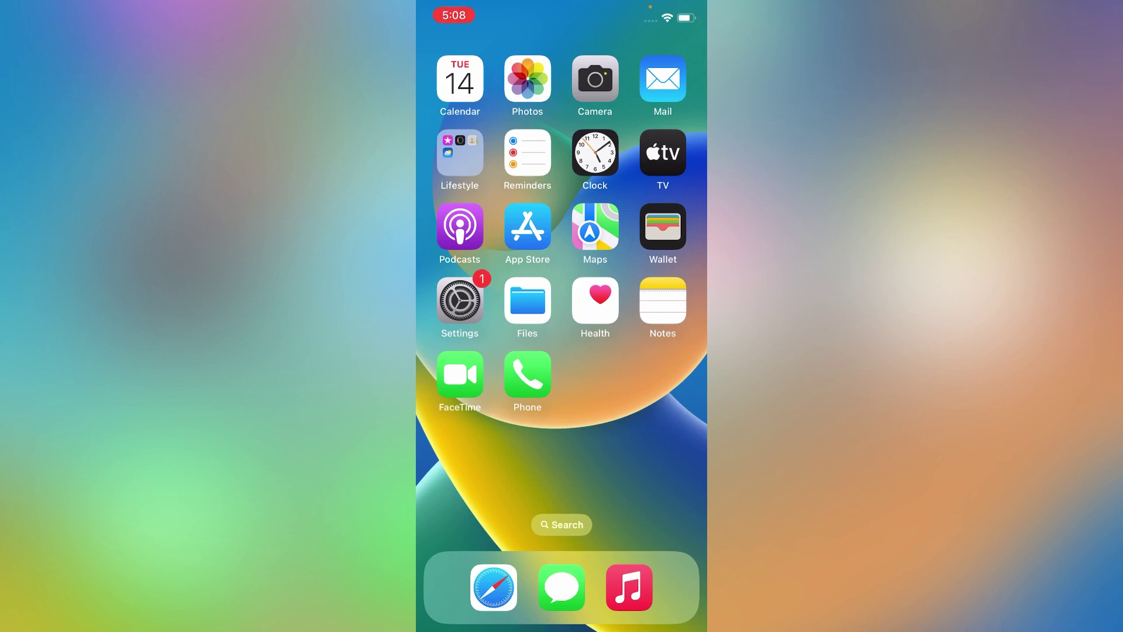
- Confirm Wi-Fi is connected to Chin Chi, then go into General settings
click(460, 301)
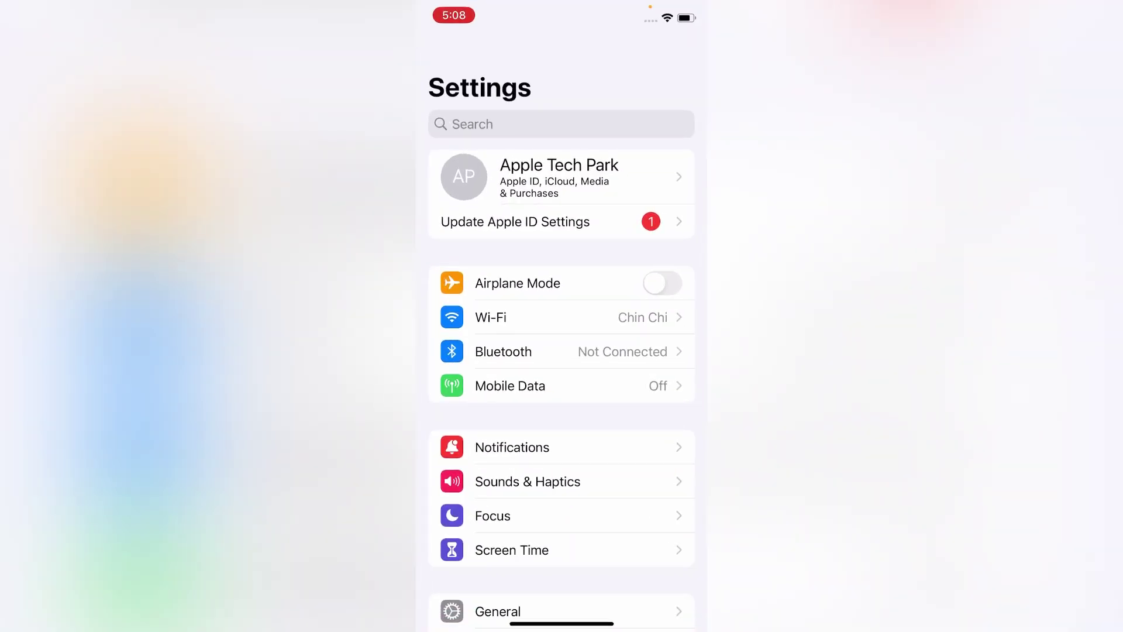
click(527, 317)
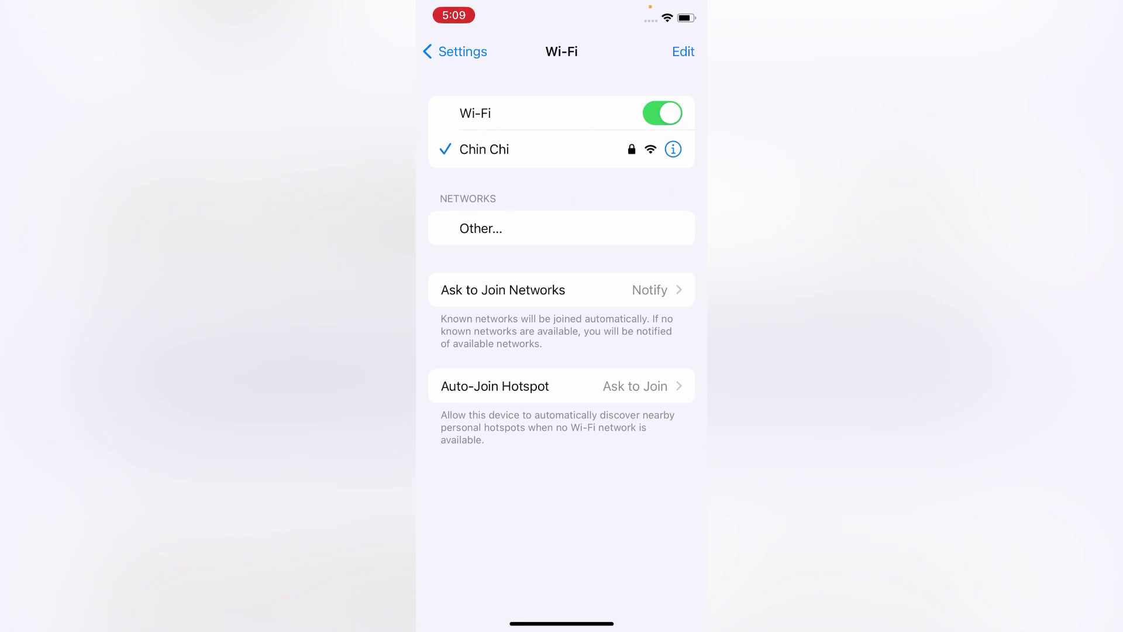
click(455, 51)
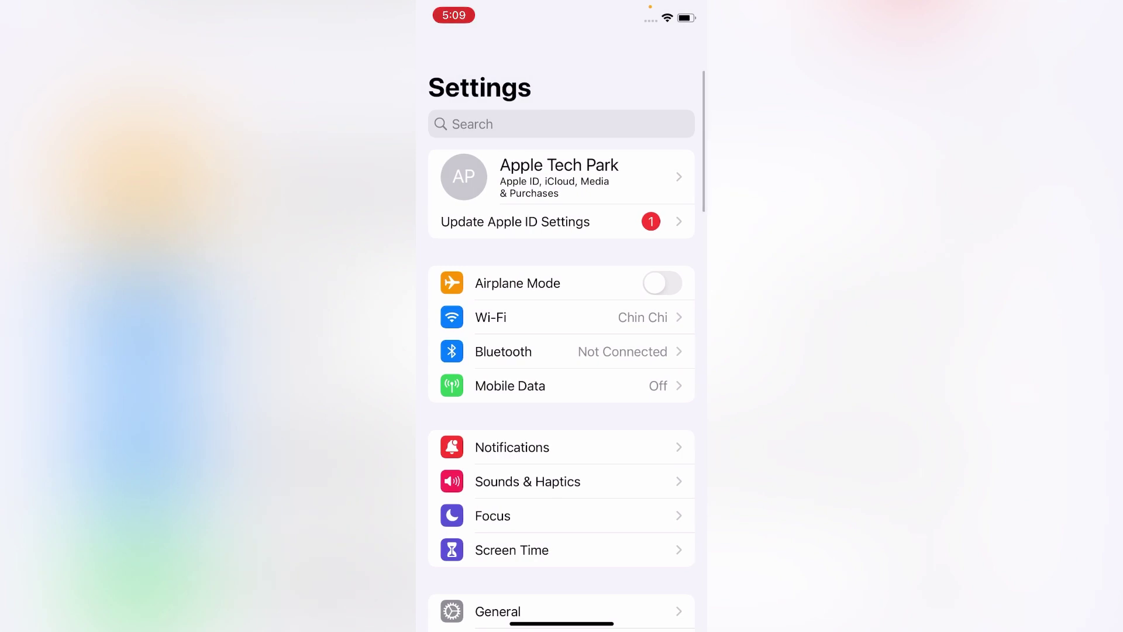
scroll(563, 351, down, 3)
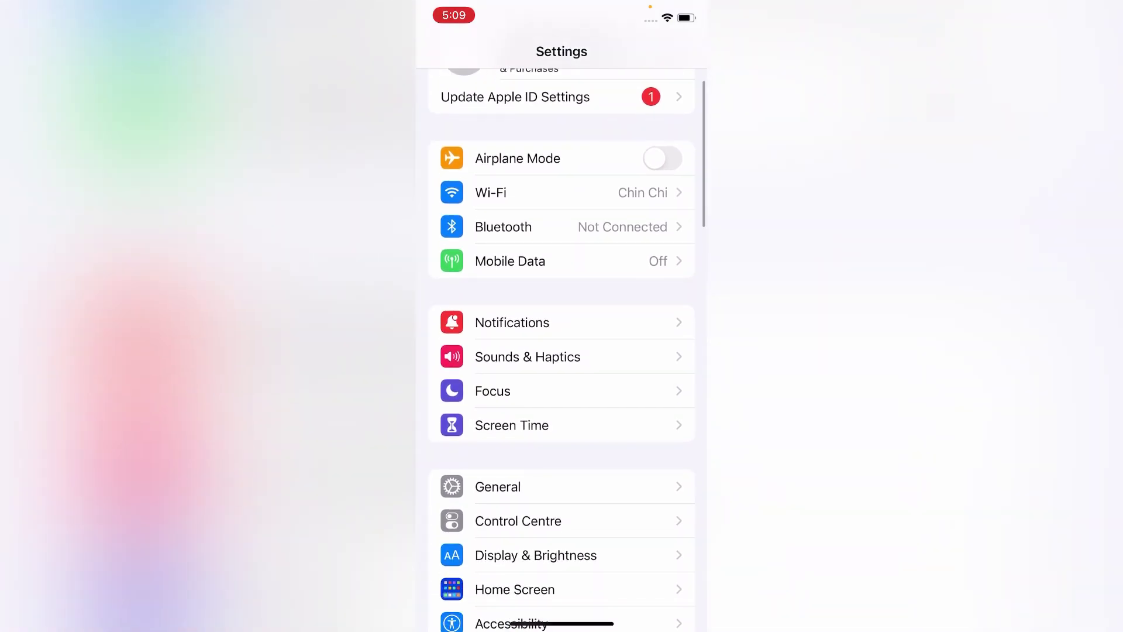
click(497, 487)
- Confirm iOS 16.0 is up to date in Software Update and Date & Time sets automatically
click(515, 147)
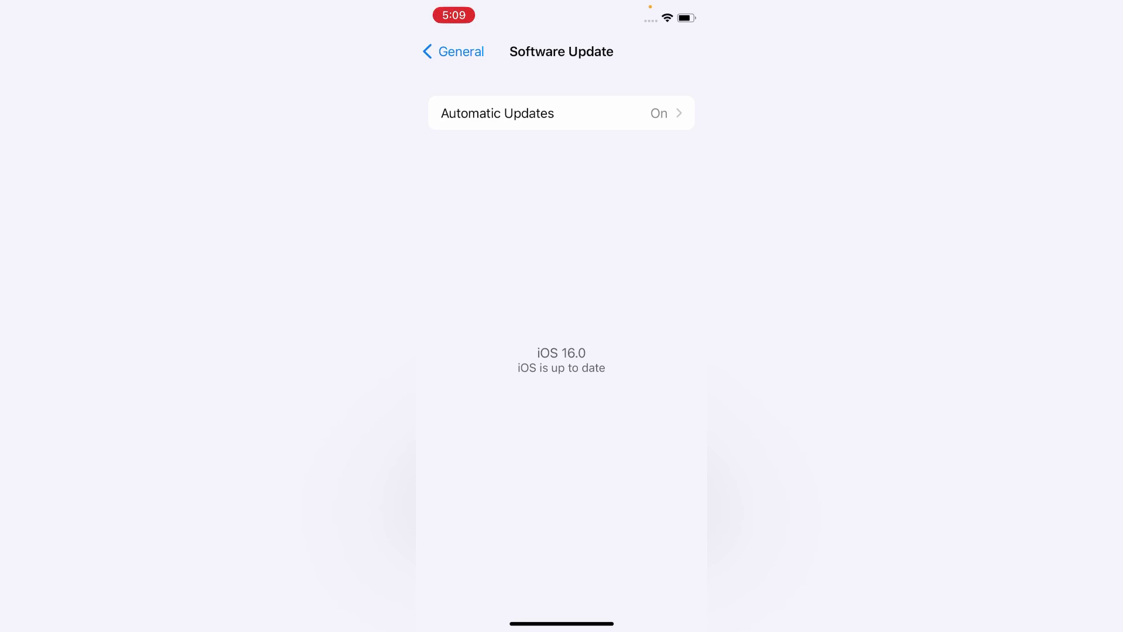
click(454, 51)
scroll(562, 352, down, 3)
click(477, 236)
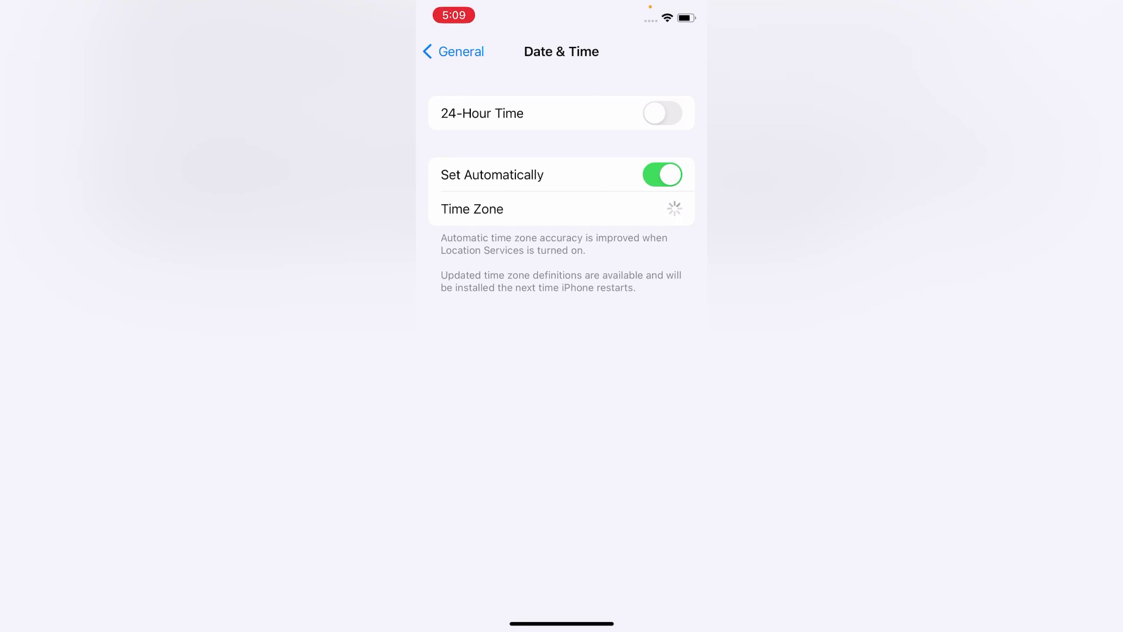
click(453, 51)
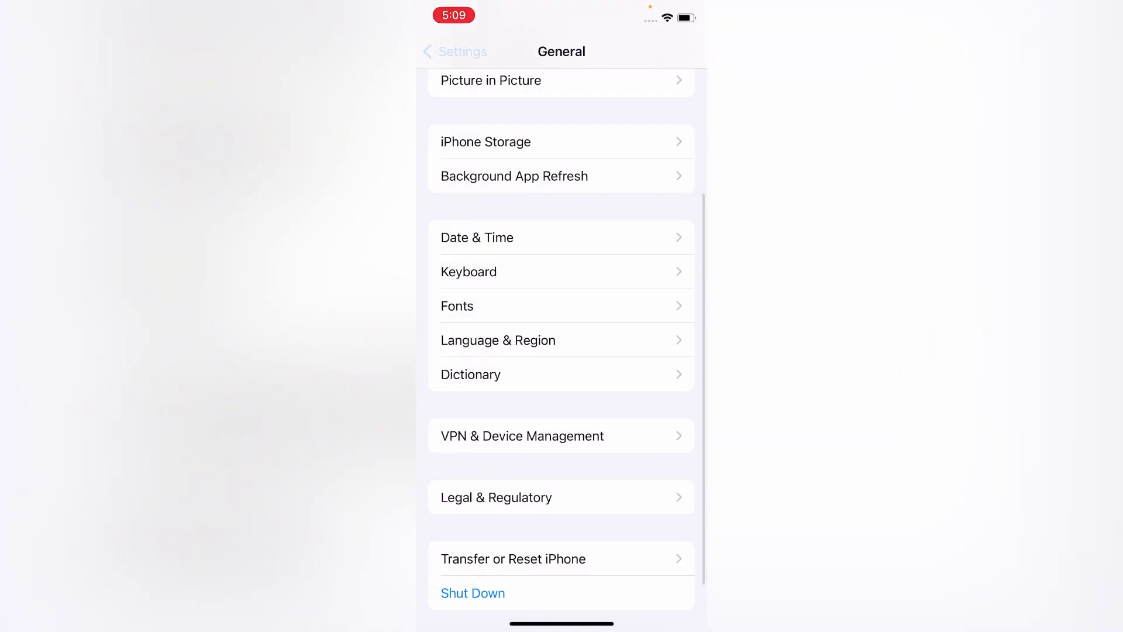
scroll(562, 351, down, 5)
scroll(562, 351, down, 2)
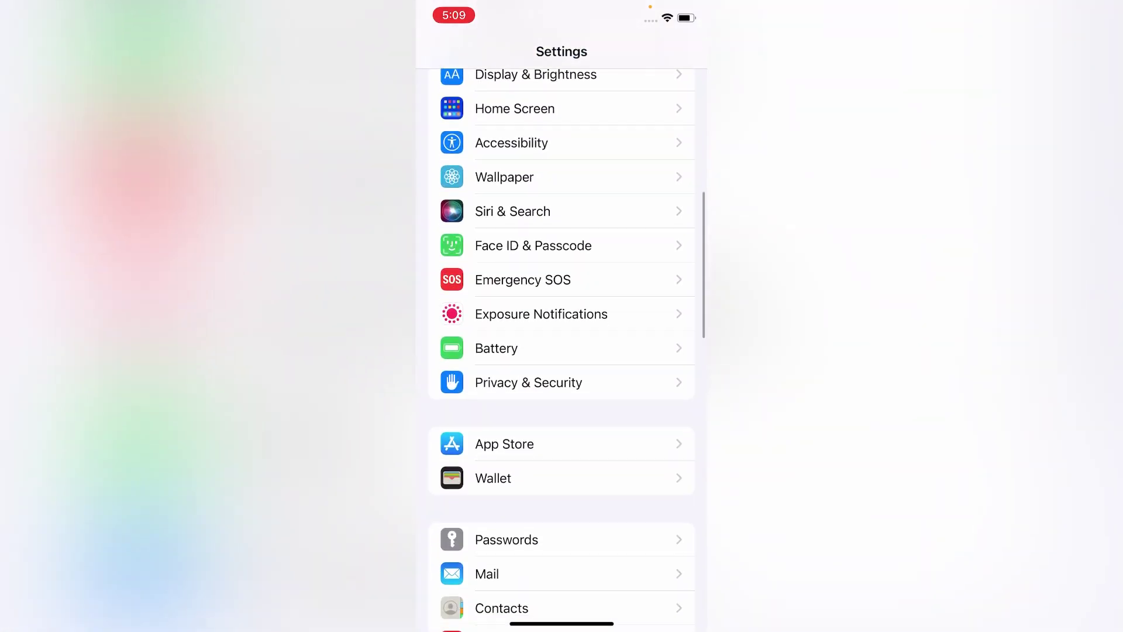
scroll(561, 351, down, 2)
scroll(562, 351, down, 3)
scroll(561, 351, down, 2)
scroll(562, 351, down, 1)
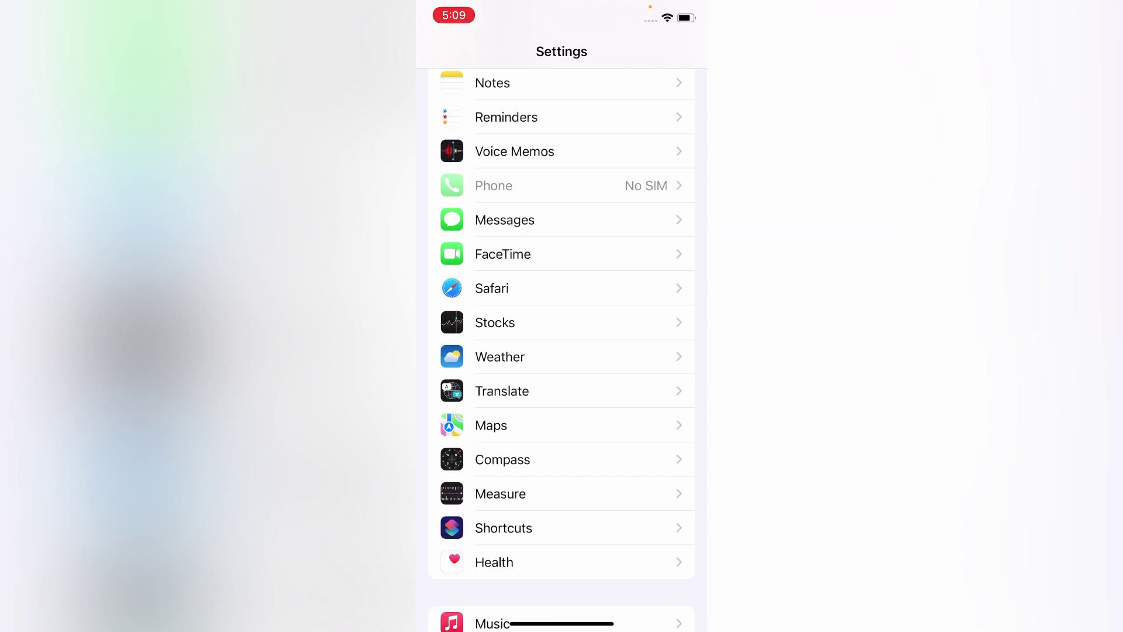
- Toggle iMessage off and back on in Messages so it waits for activation, then go home
click(505, 220)
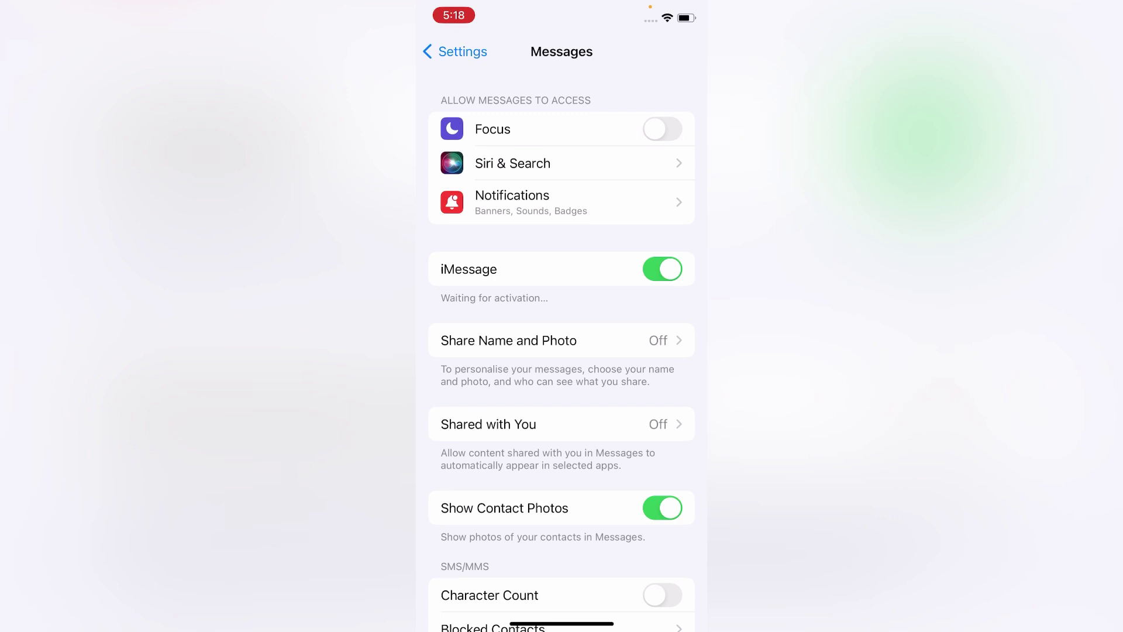
click(663, 269)
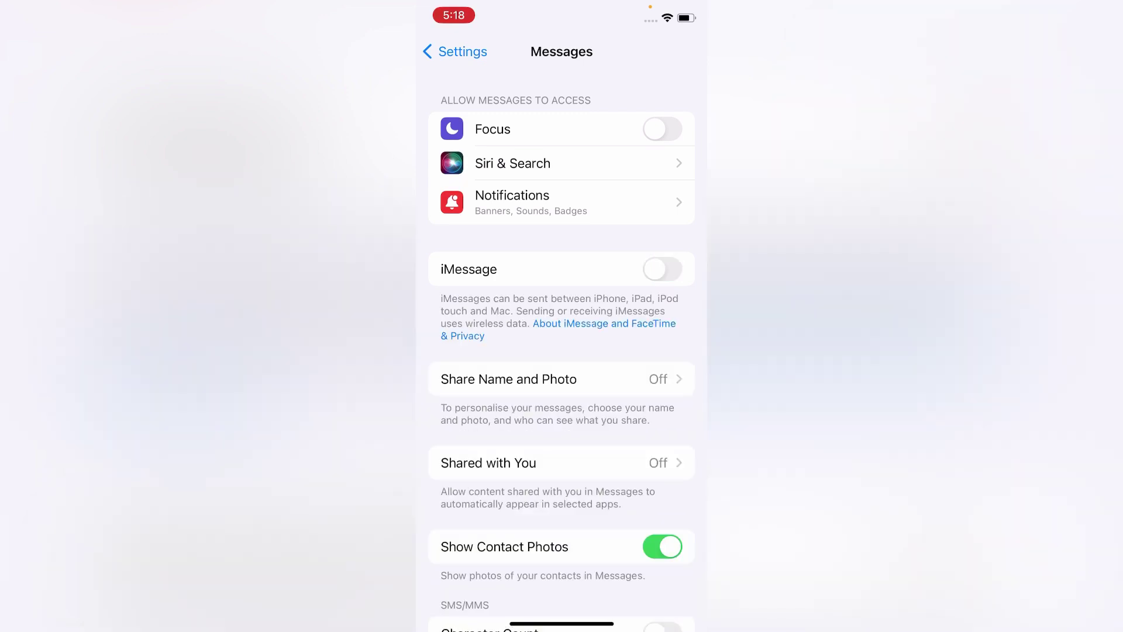
click(663, 268)
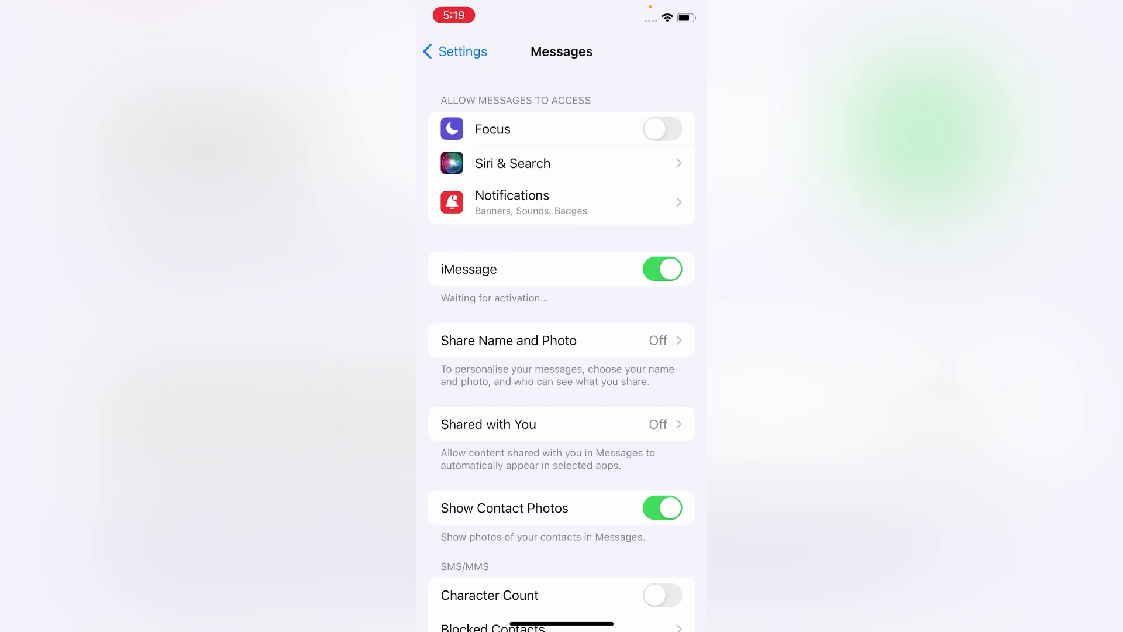
click(455, 51)
scroll(562, 351, up, 15)
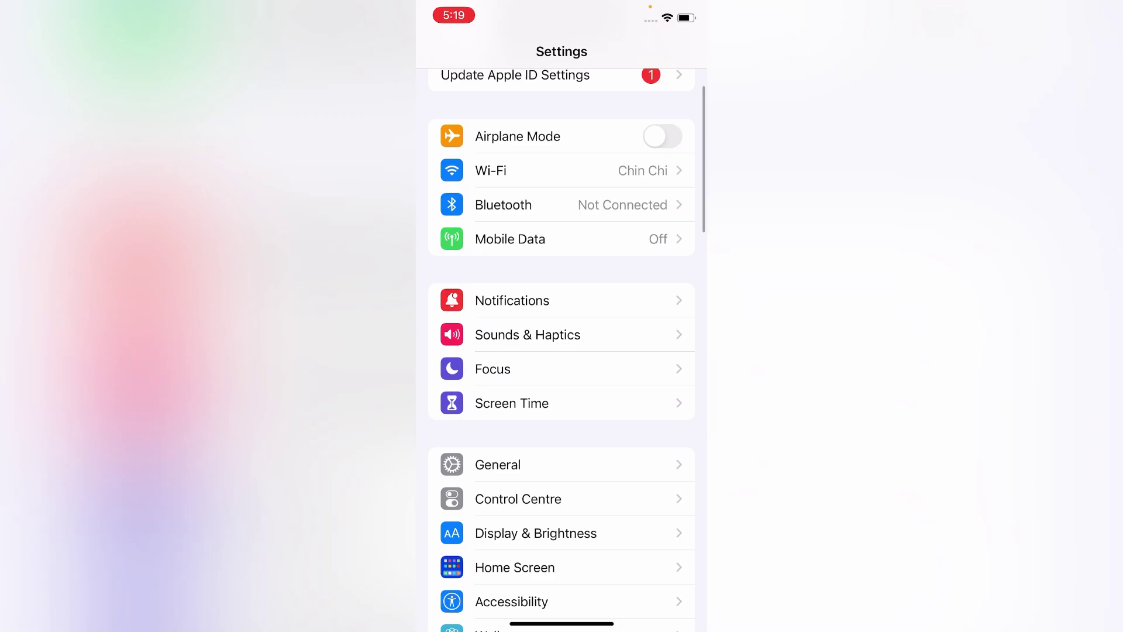
drag(563, 623, 562, 351)
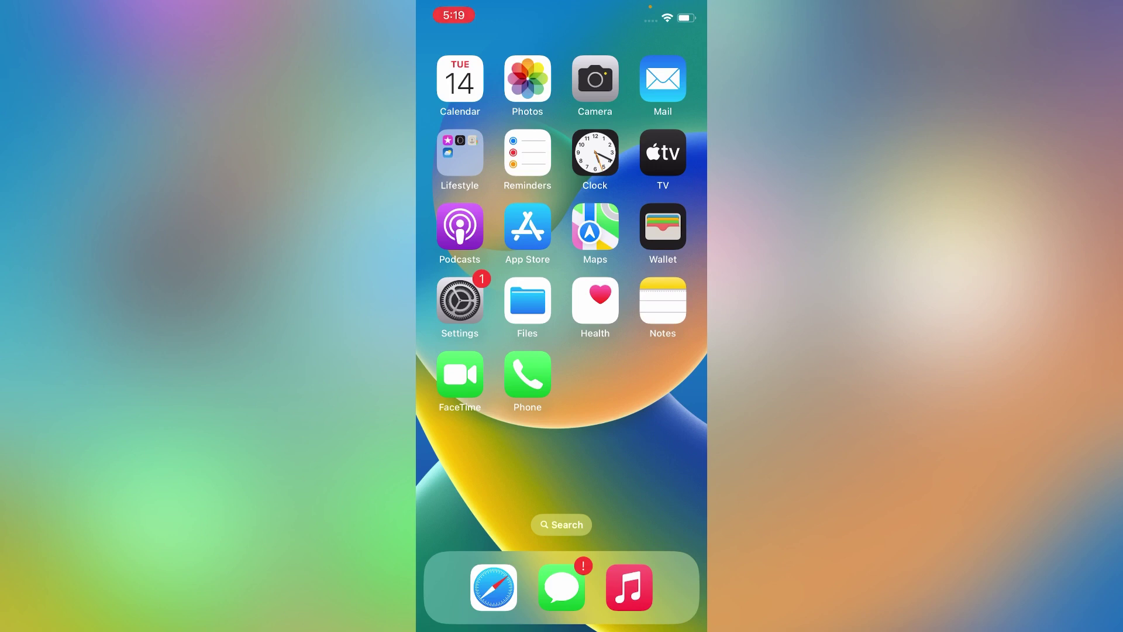
- Sign out of the Apple ID from its account page, turning off Find My iPhone first
click(460, 300)
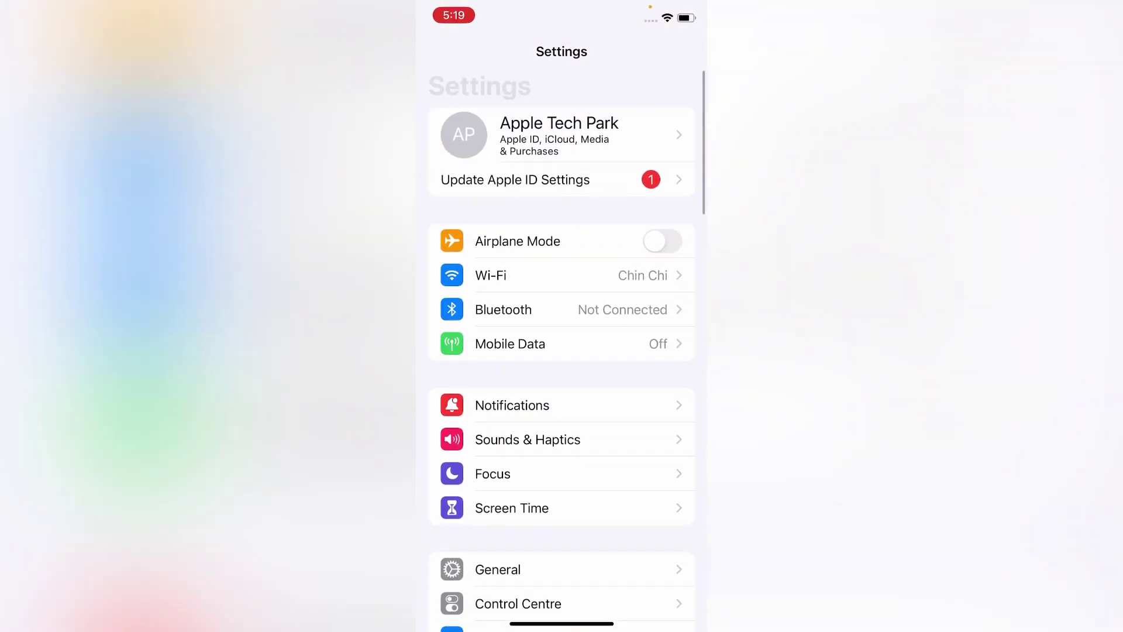
click(560, 177)
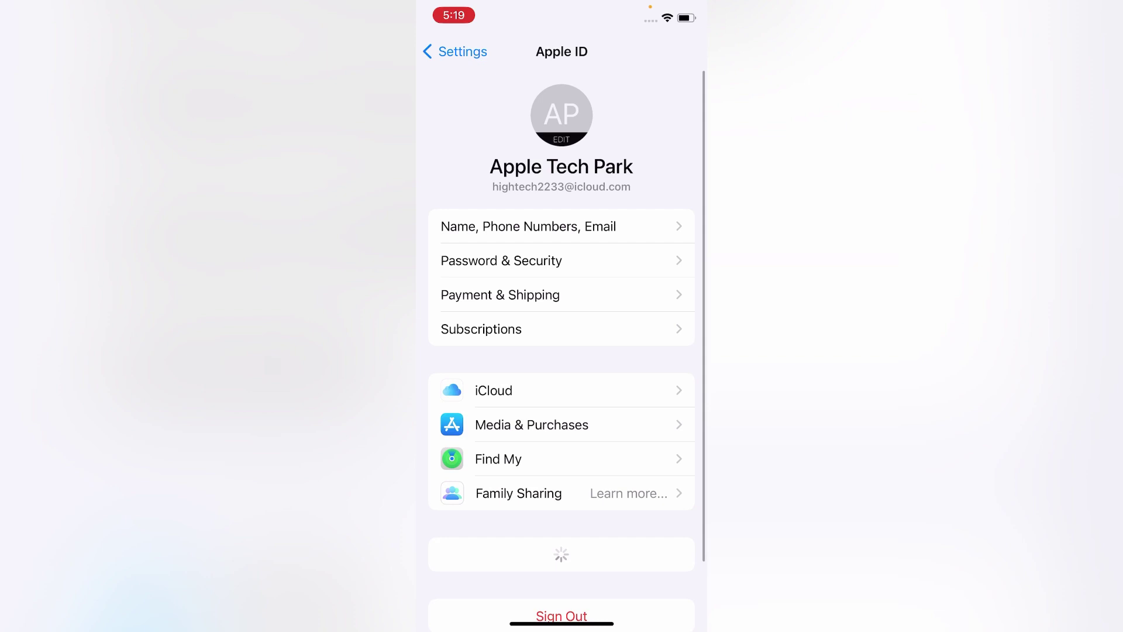
scroll(562, 352, down, 2)
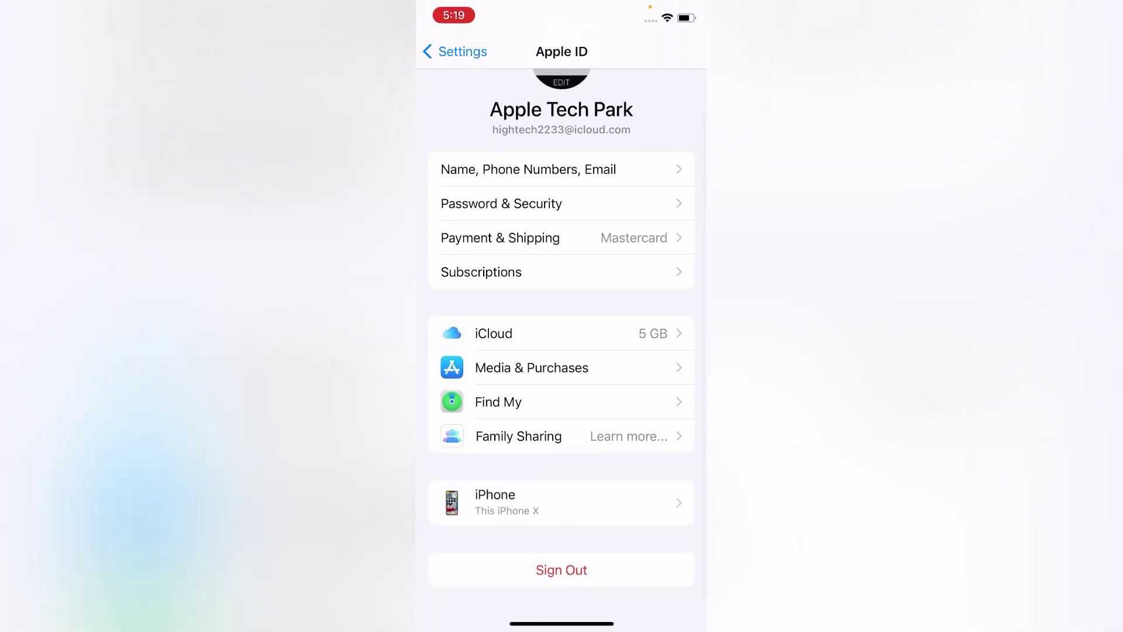
click(562, 569)
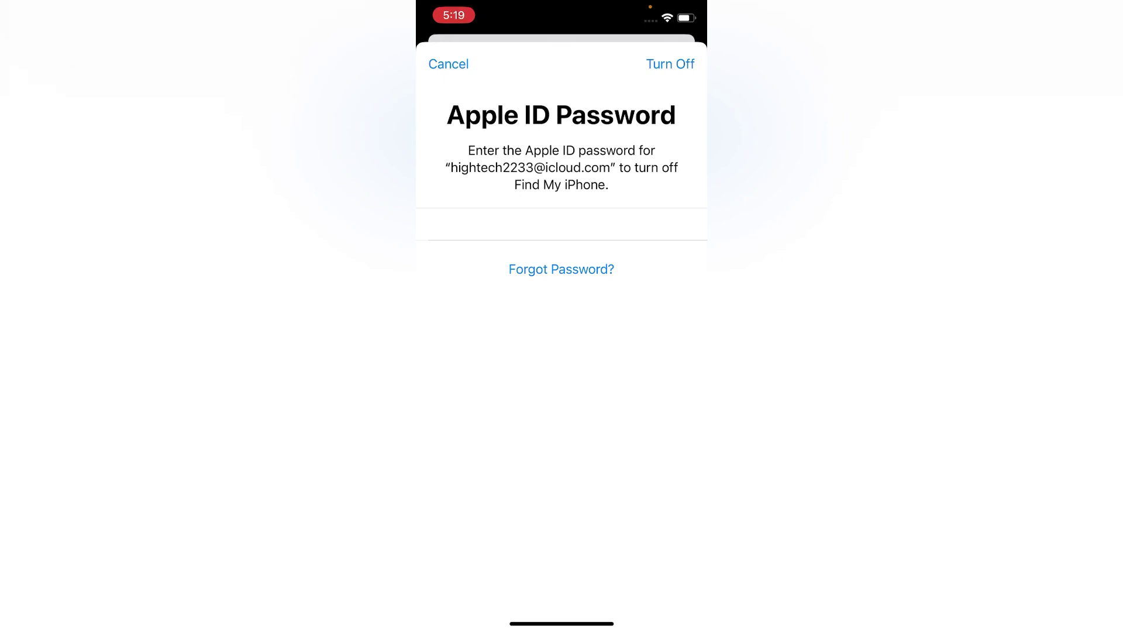
click(670, 64)
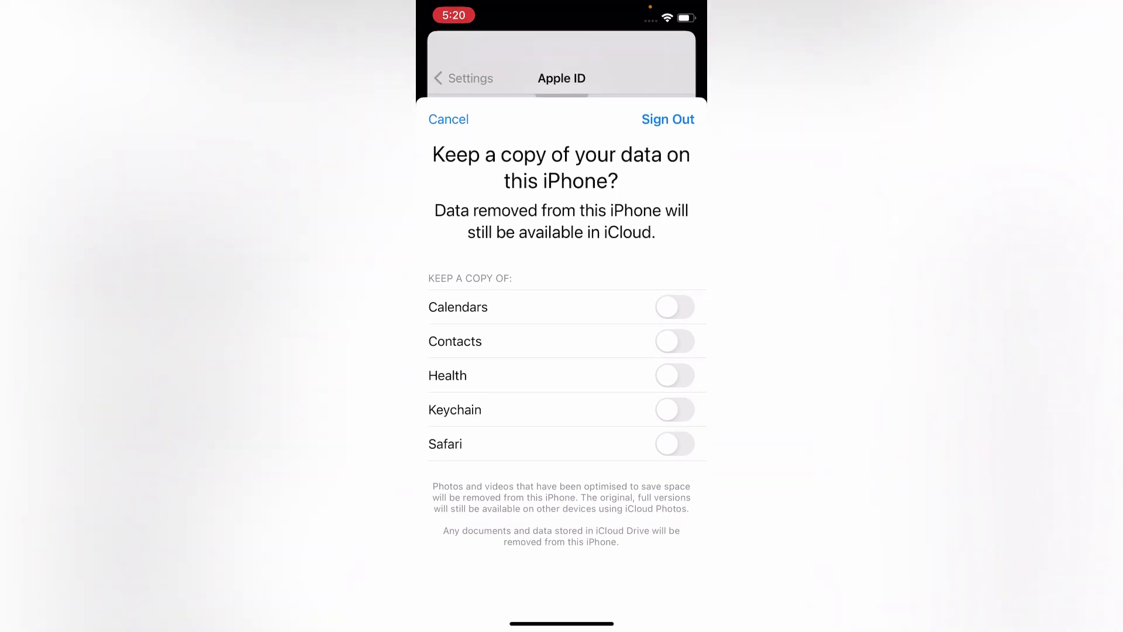
click(667, 63)
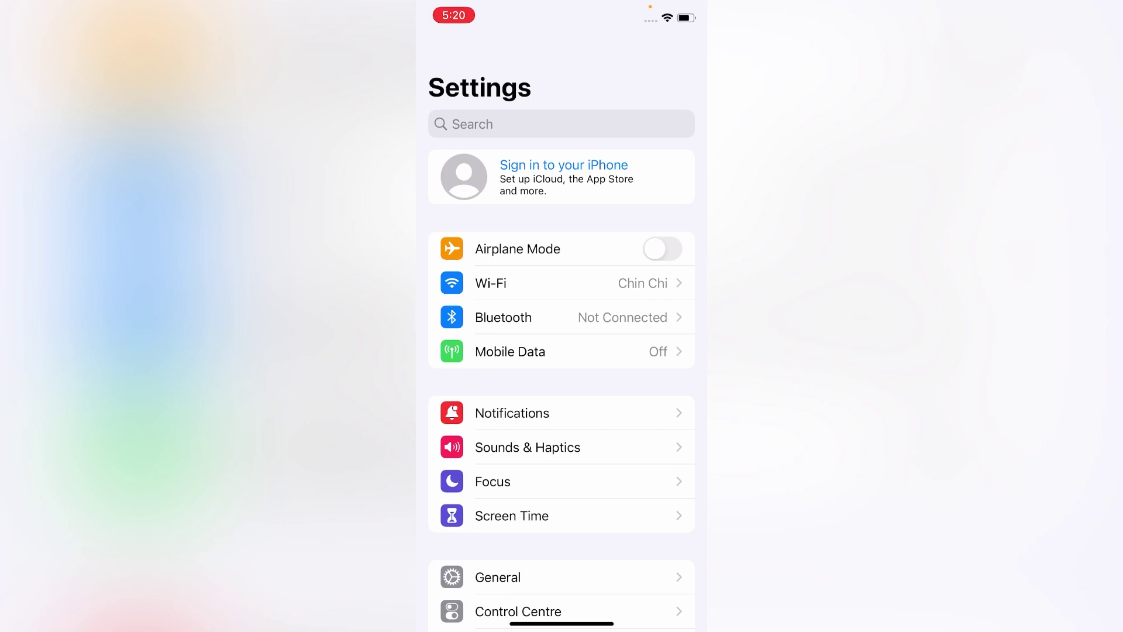
- Sign back in to the iPhone with the Apple ID, completing verification and passcode entry
click(561, 177)
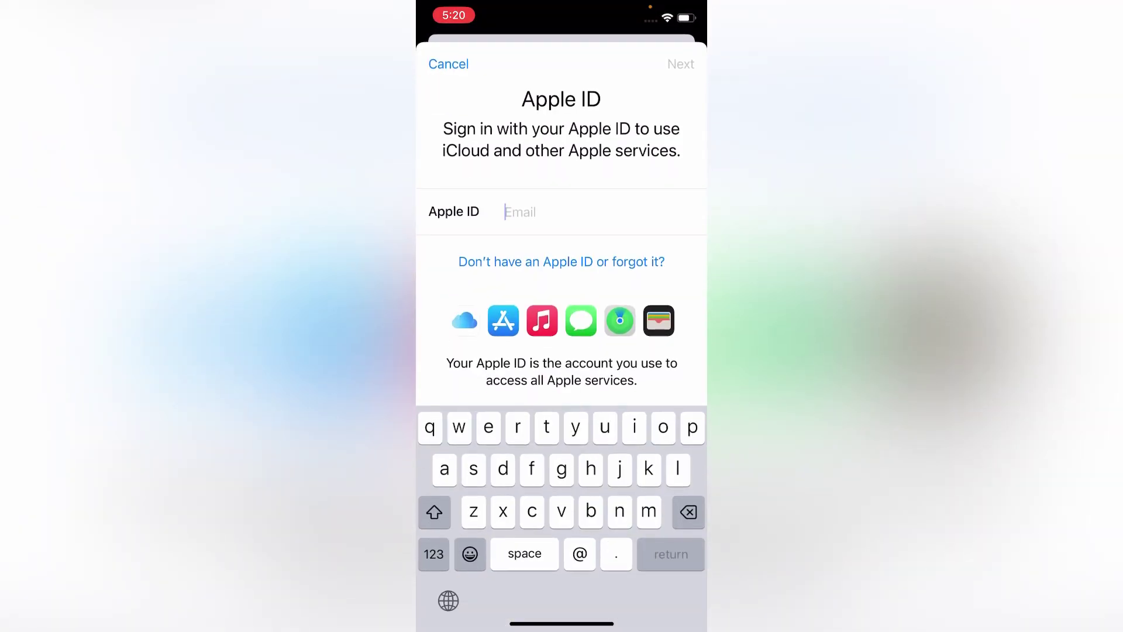
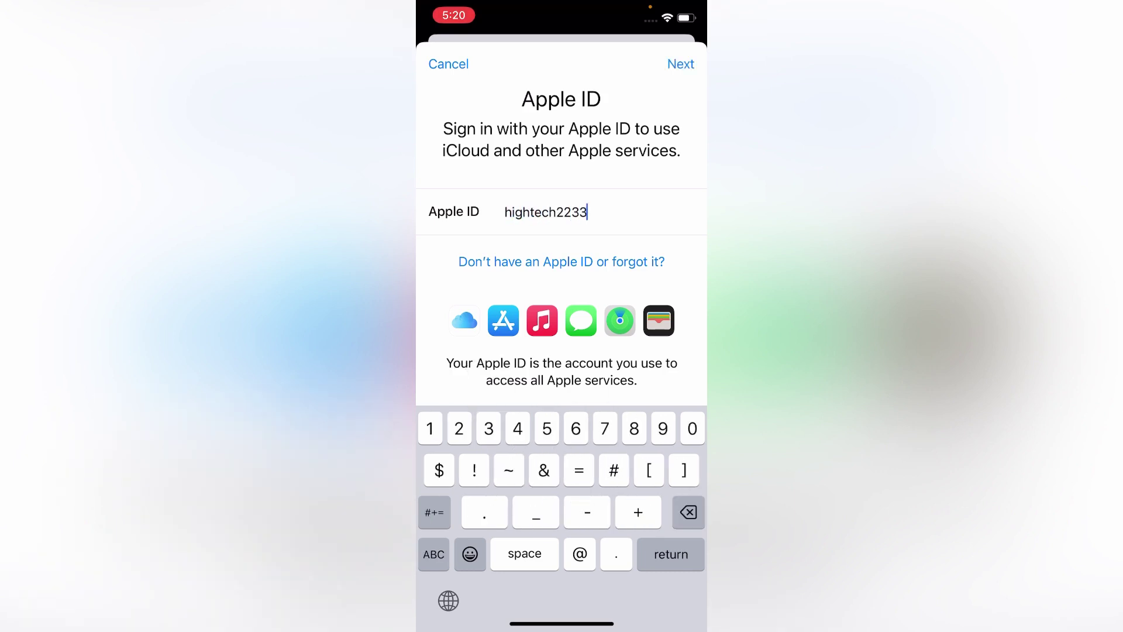
key(Return)
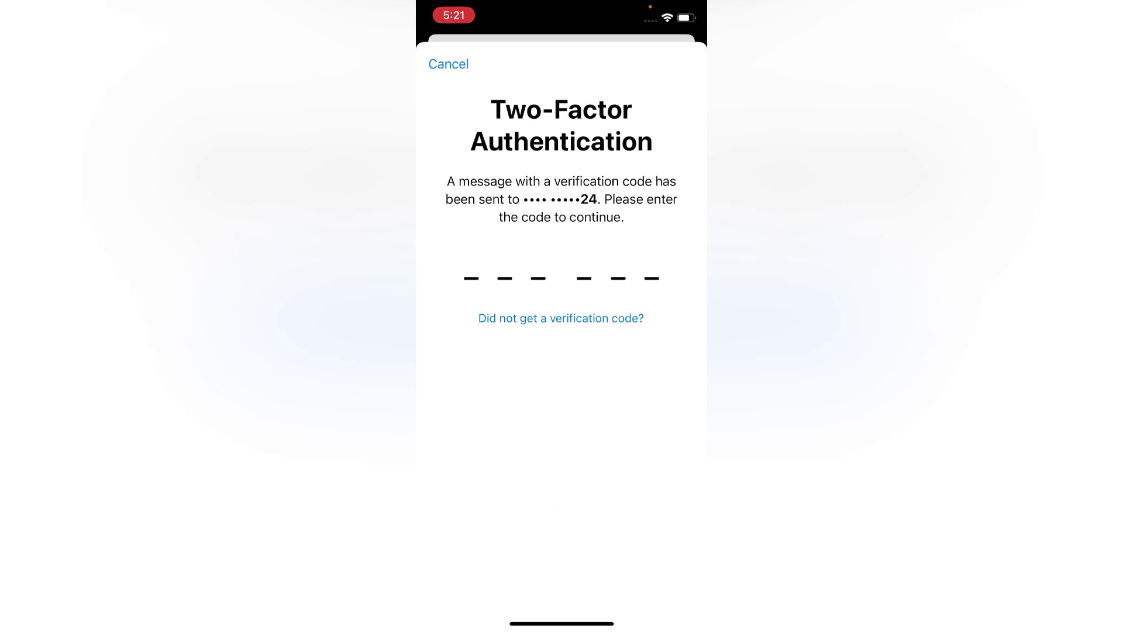
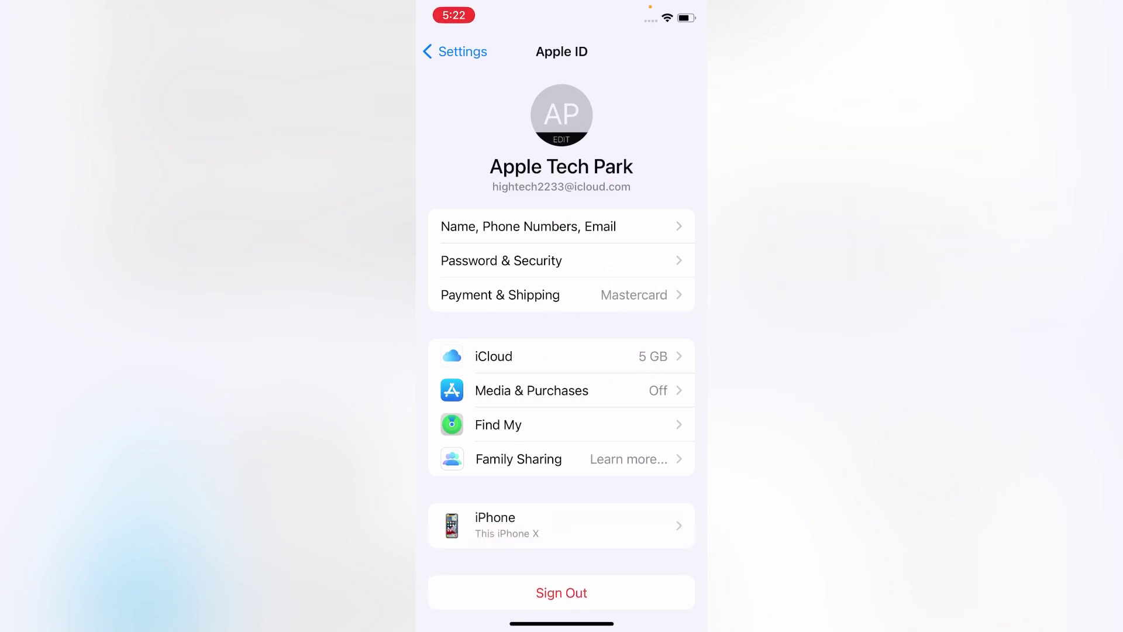
- Check the Apple ID account page, confirm iMessage is on with the iCloud address, then go home
click(455, 52)
click(560, 176)
click(455, 51)
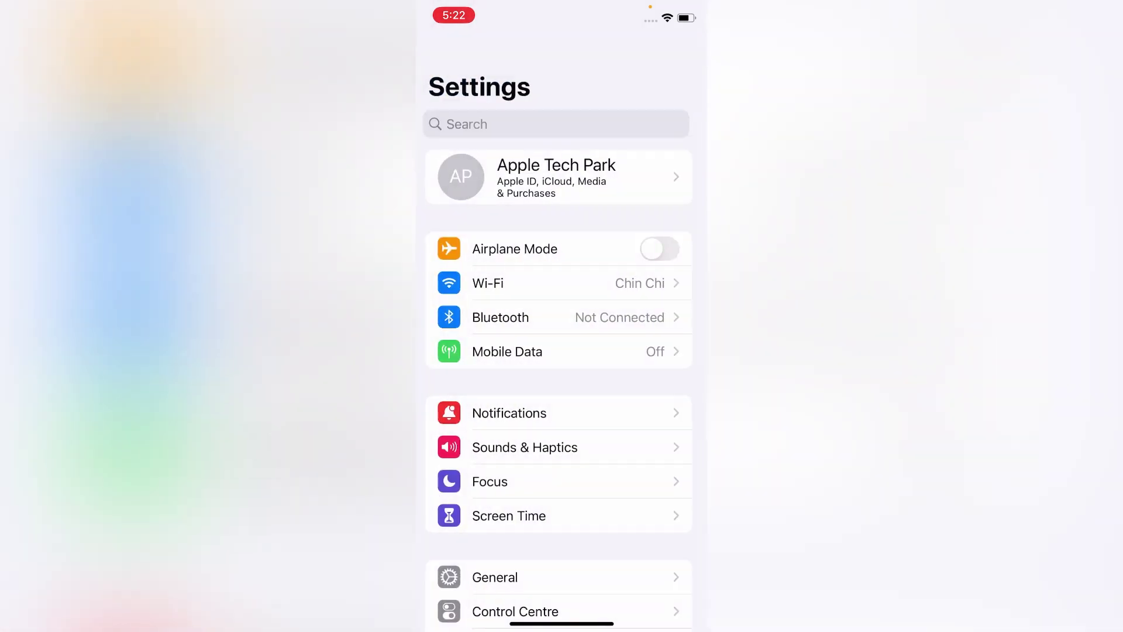
scroll(562, 351, down, 10)
scroll(562, 351, down, 5)
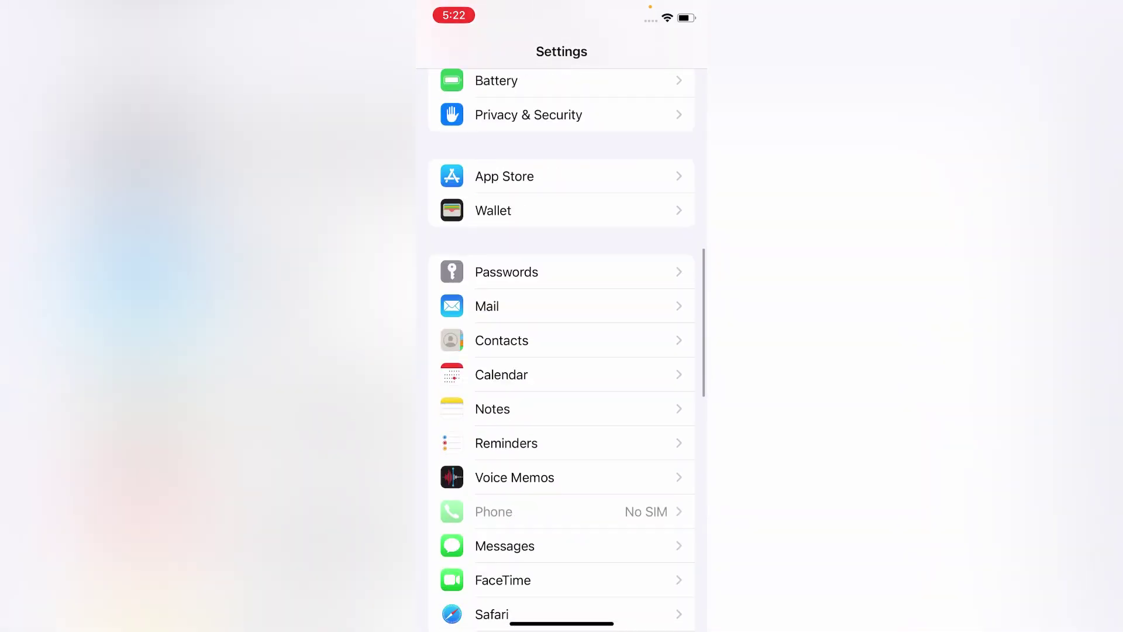
scroll(562, 351, down, 6)
click(504, 322)
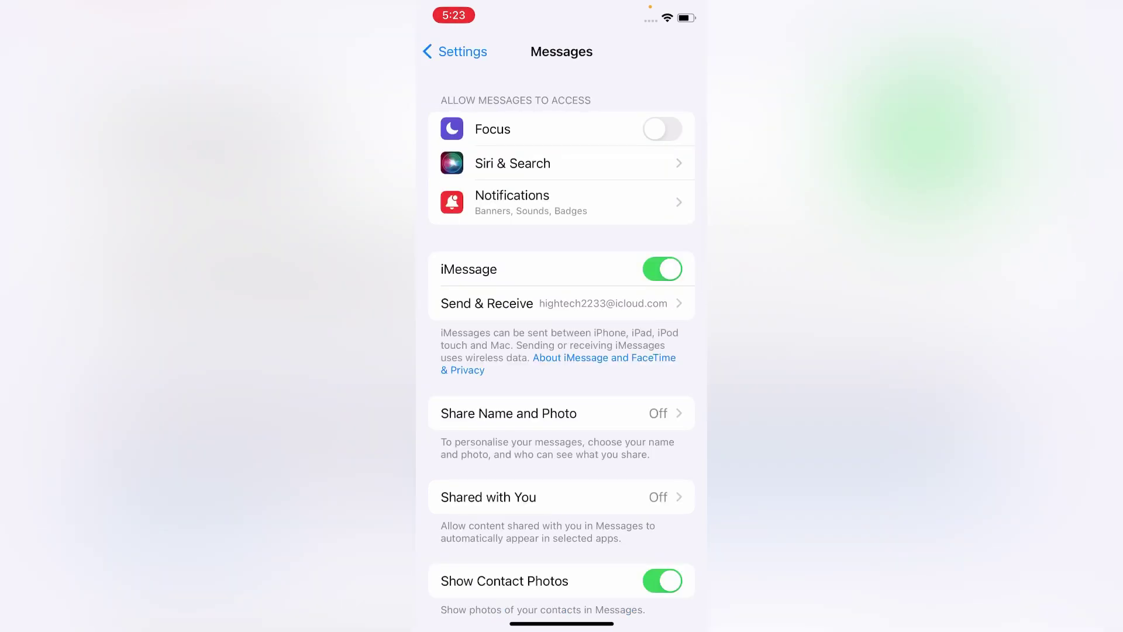
scroll(563, 351, up, 2)
drag(561, 623, 562, 352)
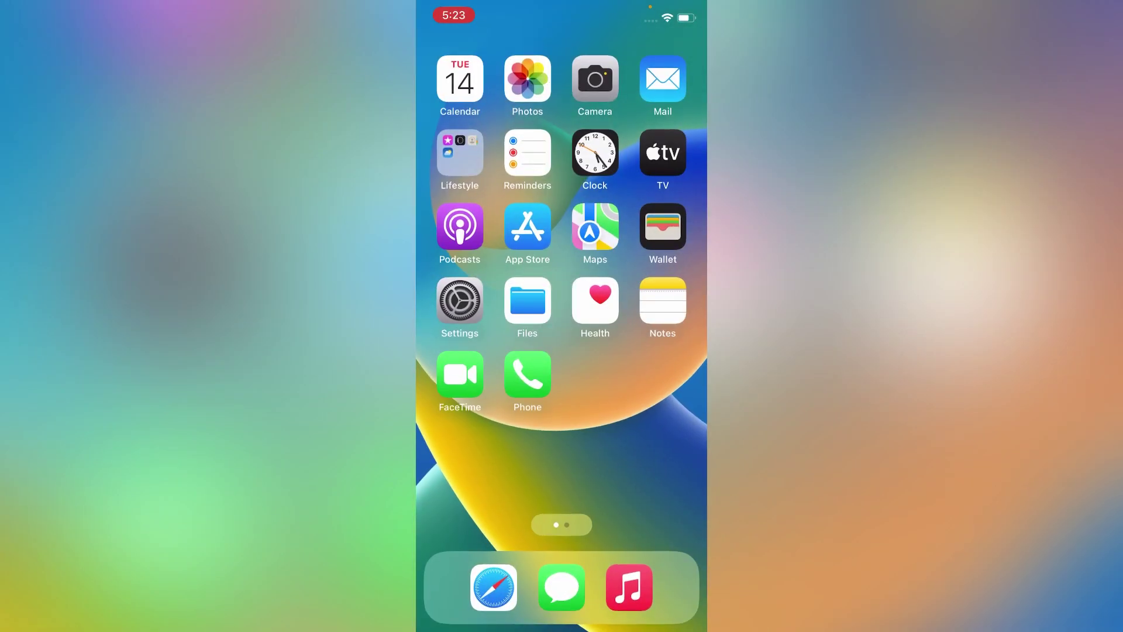